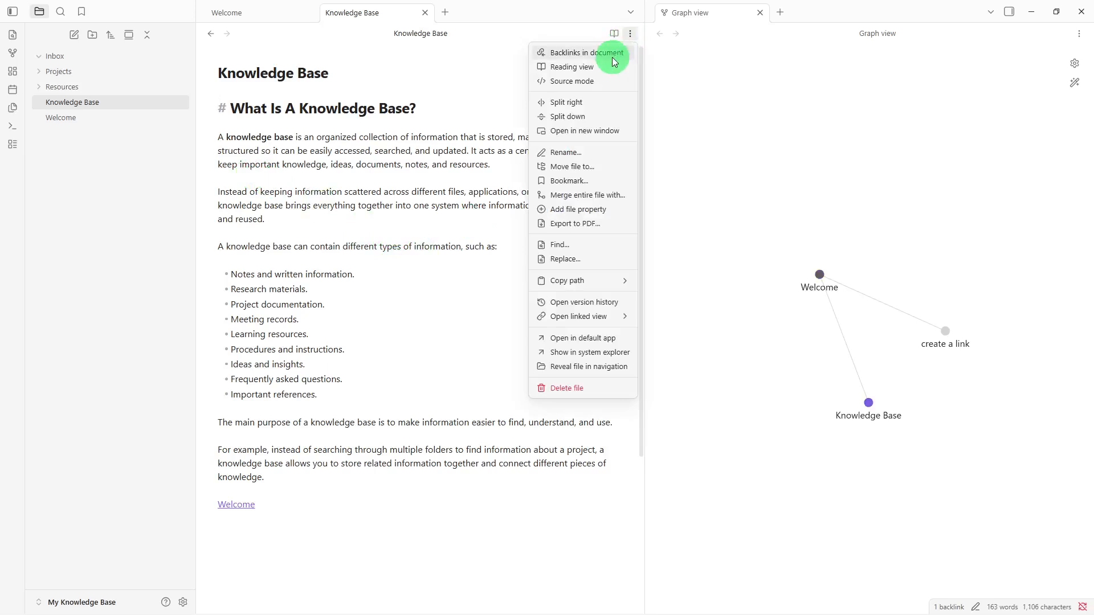
Show backlinks inside the Knowledge Base note and collapse the linked mention results
{"action": "left_click", "coordinate": [613, 56]}
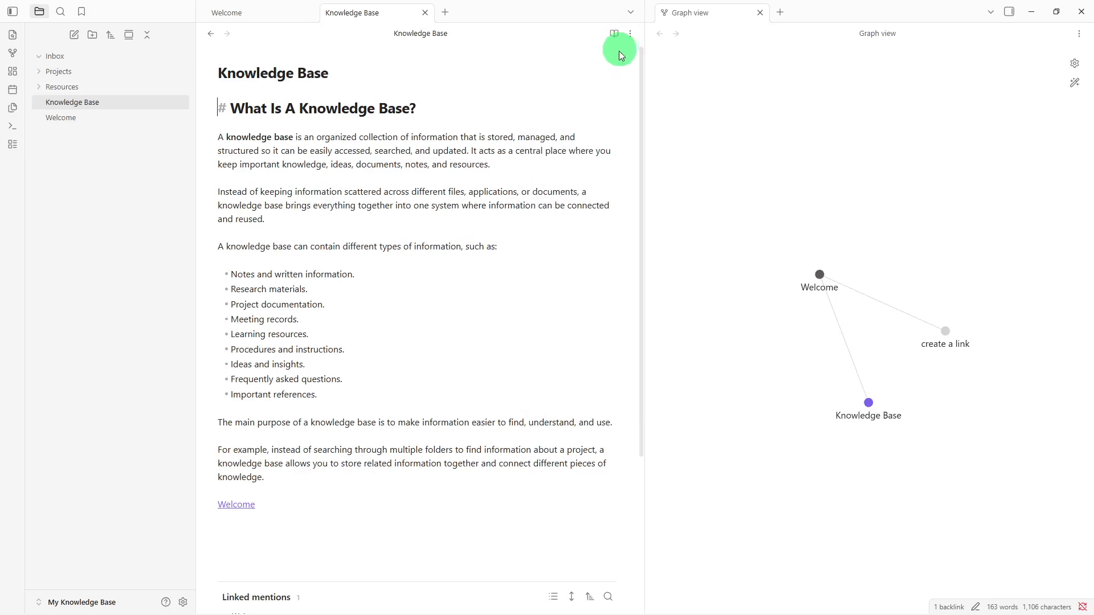
{"action": "left_click", "coordinate": [537, 153]}
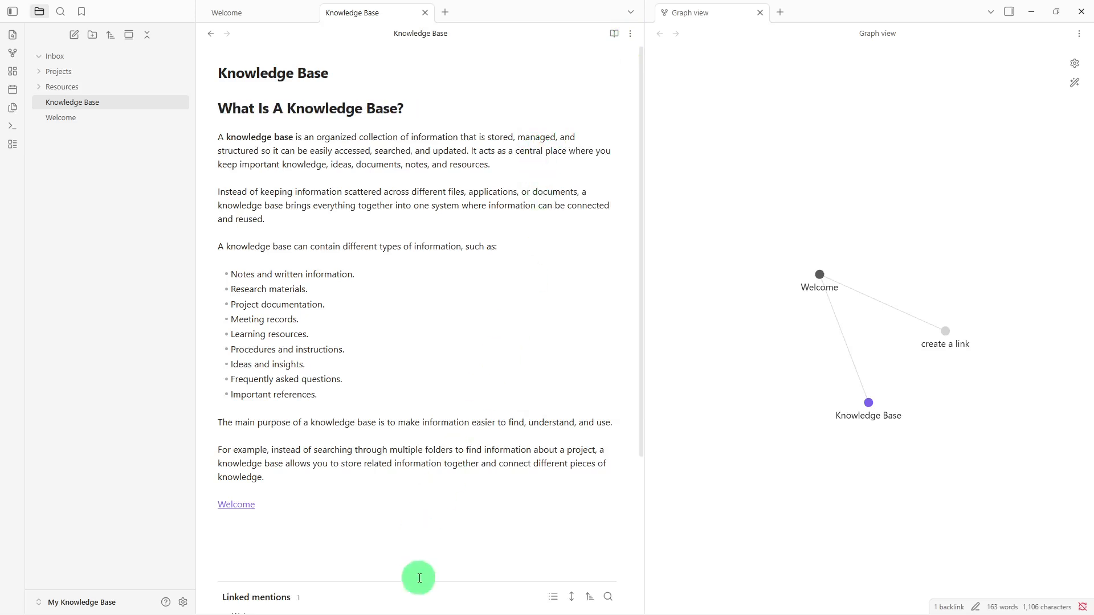
{"action": "left_click", "coordinate": [556, 595]}
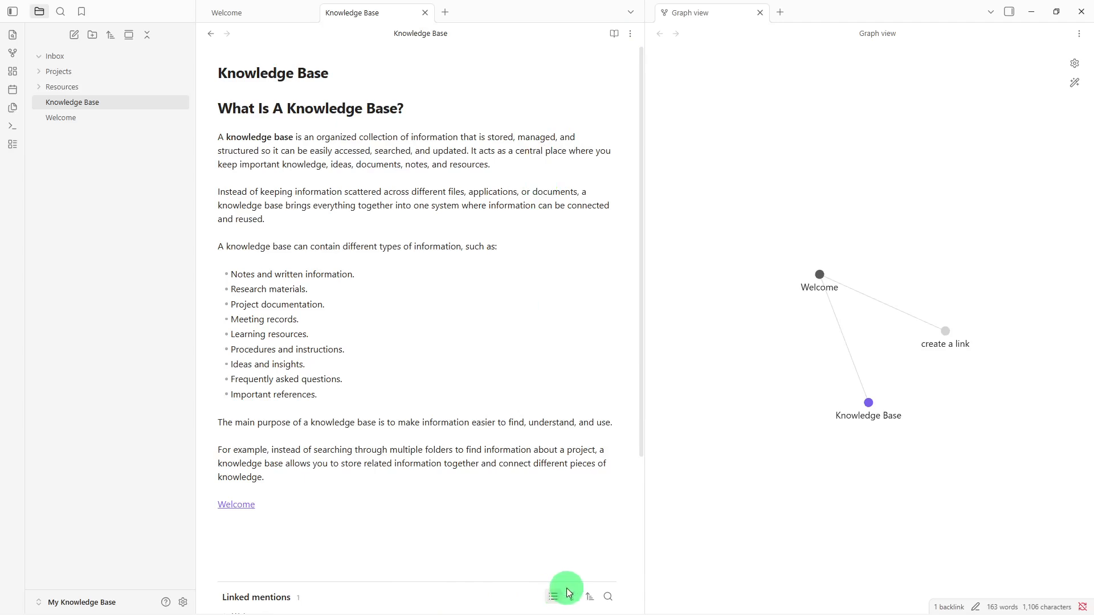
{"action": "left_click", "coordinate": [571, 593]}
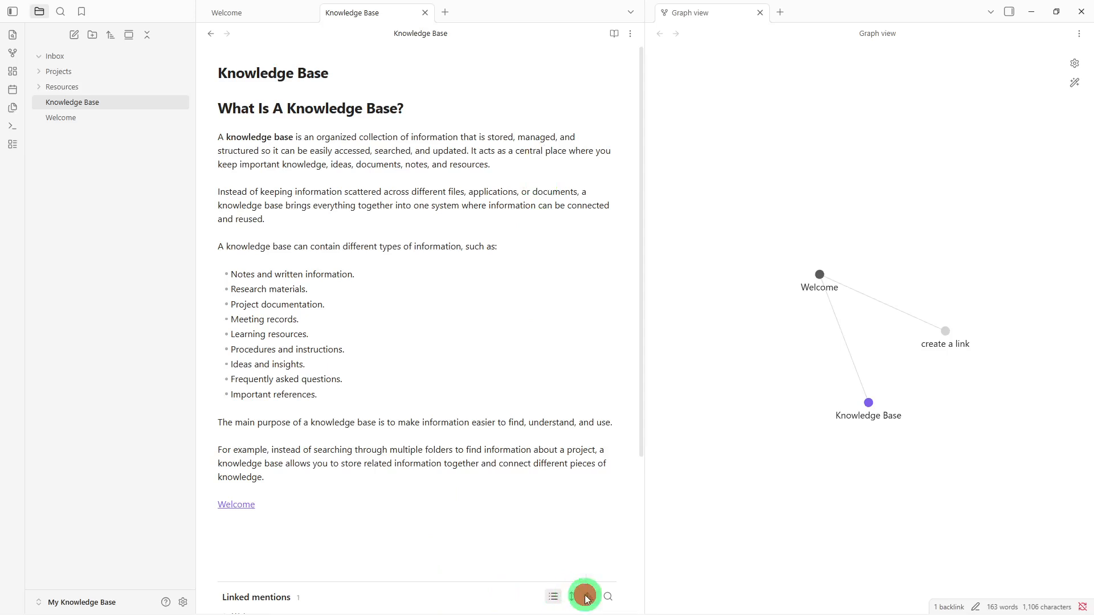
{"action": "left_click", "coordinate": [587, 597]}
{"action": "left_click", "coordinate": [587, 597]}
Add a level-two heading "Notes" below the Welcome link in the Knowledge Base note
{"action": "left_click", "coordinate": [452, 504]}
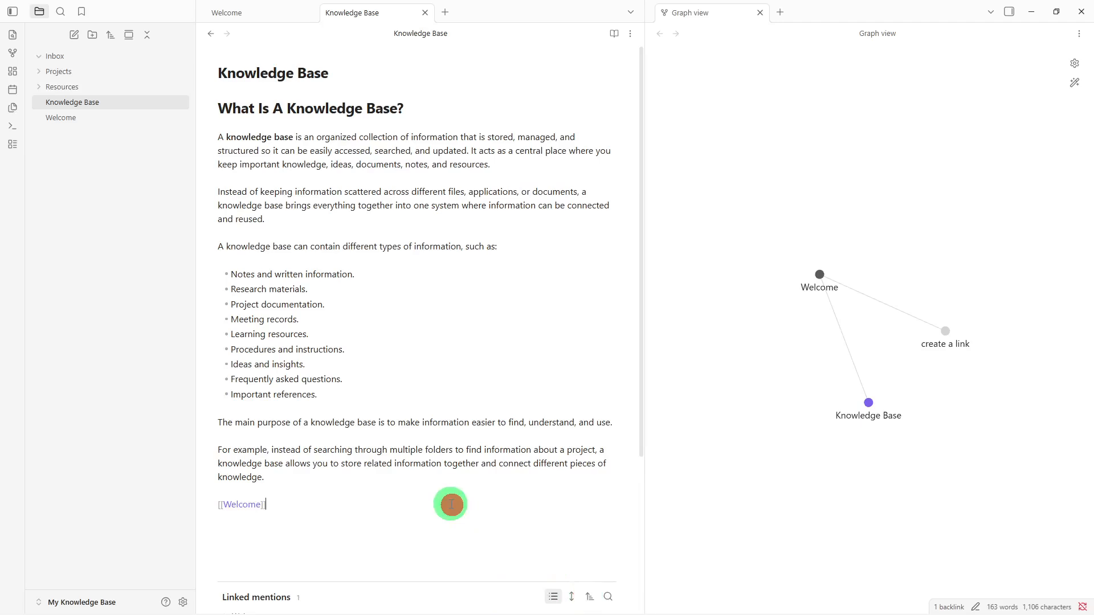
{"action": "key", "text": "Return"}
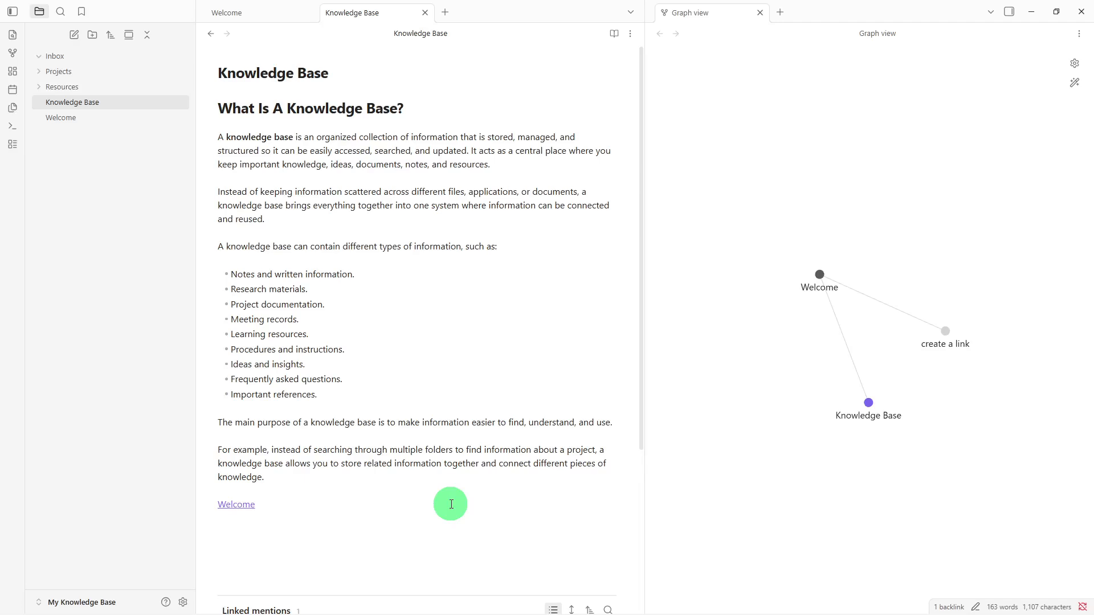
{"action": "type", "text": "#"}
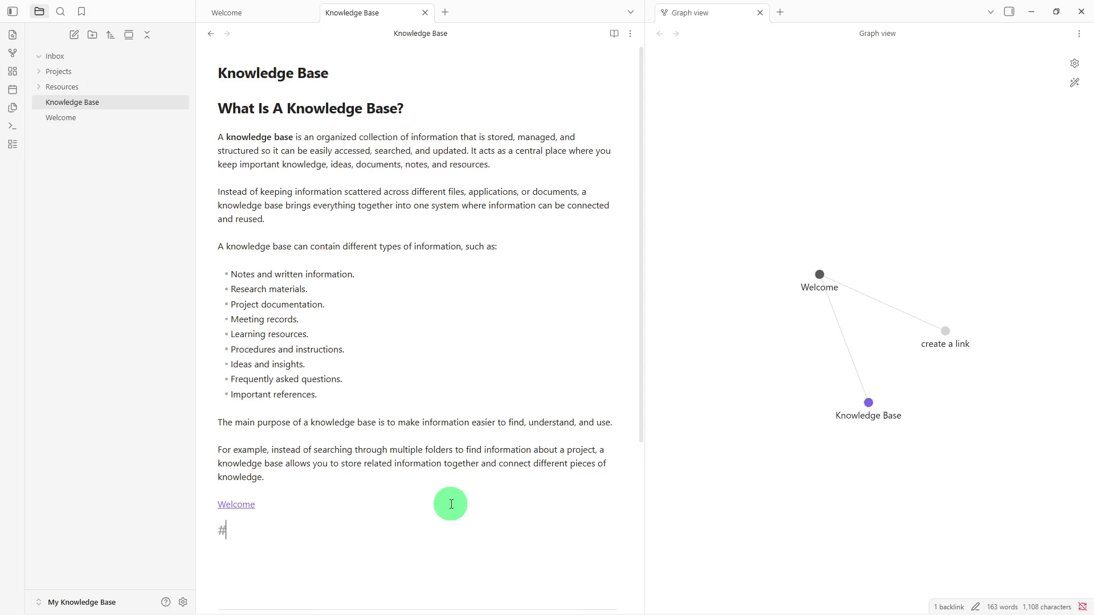
{"action": "type", "text": "#"}
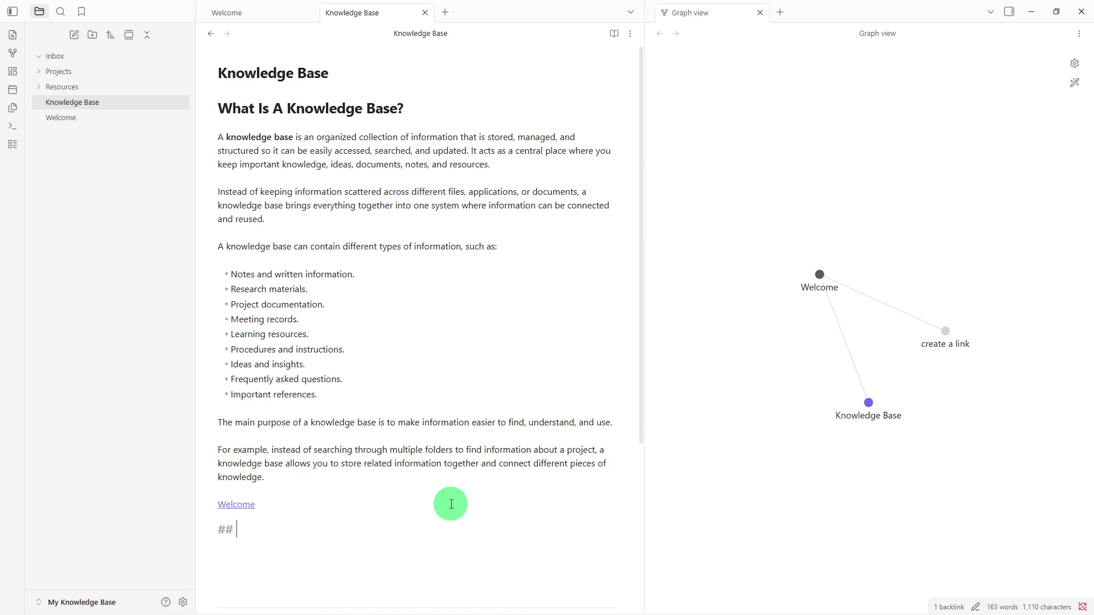
{"action": "type", "text": " Notes"}
{"action": "key", "text": "Return"}
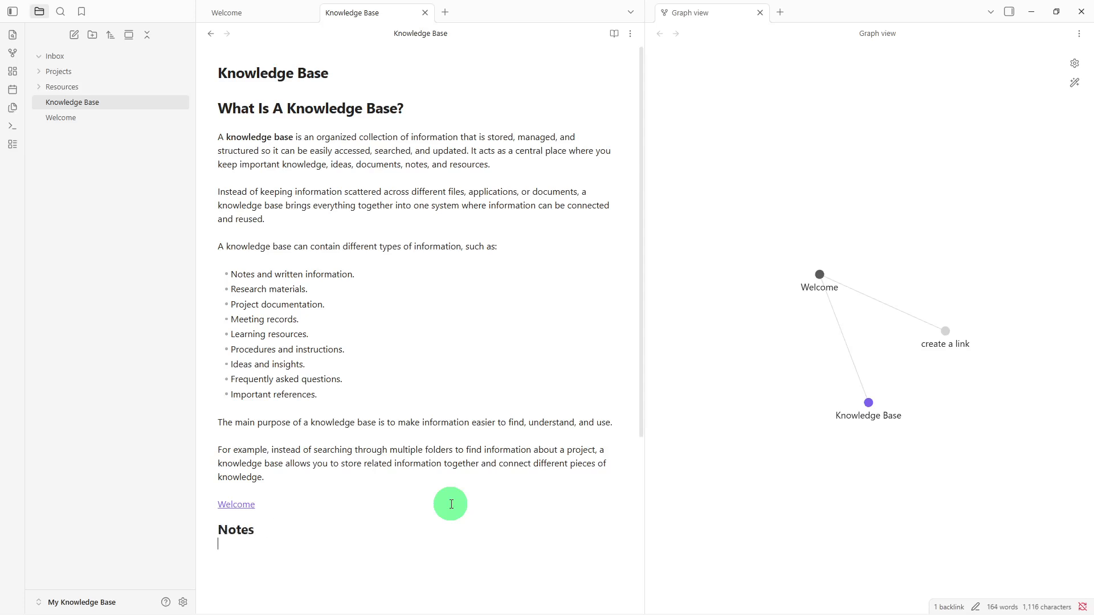
Add the tag #notes on its own line under the Notes heading
{"action": "type", "text": "3"}
{"action": "key", "text": "BackSpace"}
{"action": "type", "text": "##"}
{"action": "type", "text": "notes"}
{"action": "key", "text": "BackSpace"}
{"action": "key", "text": "BackSpace"}
{"action": "key", "text": "BackSpace"}
{"action": "key", "text": "BackSpace"}
{"action": "key", "text": "BackSpace"}
{"action": "key", "text": "BackSpace"}
{"action": "key", "text": "BackSpace"}
{"action": "type", "text": "notes"}
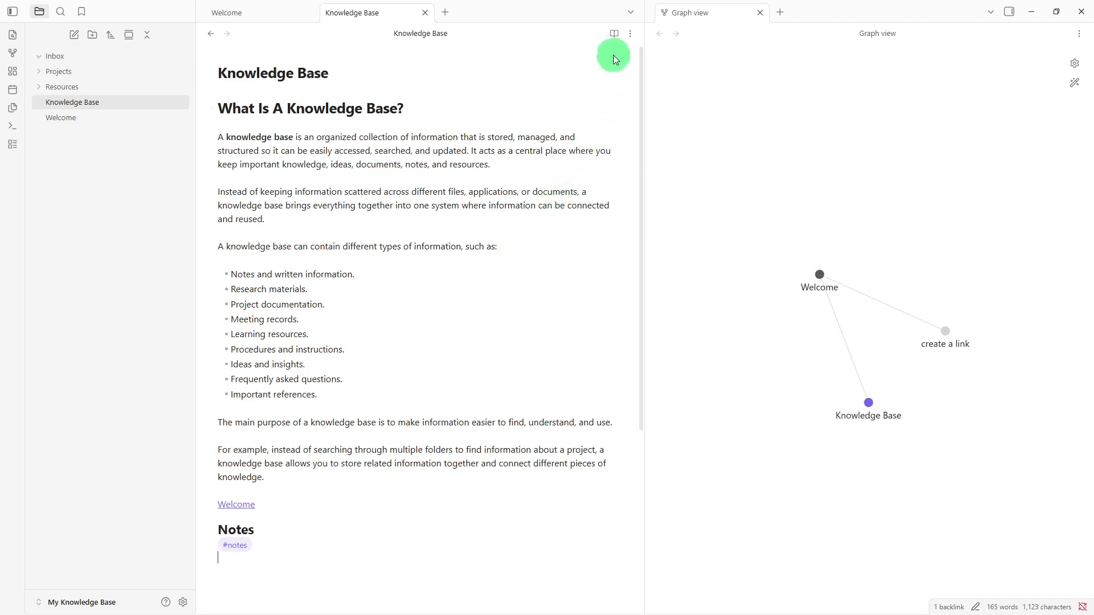
Preview the Knowledge Base note in reading view and return to editing view
{"action": "left_click", "coordinate": [614, 35]}
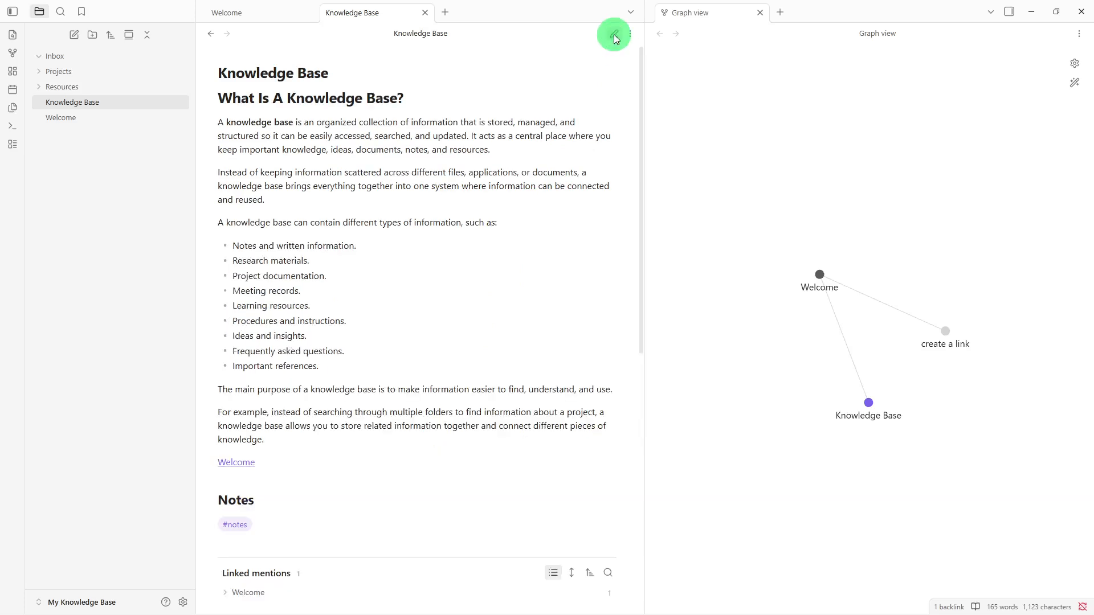
{"action": "left_click", "coordinate": [614, 36]}
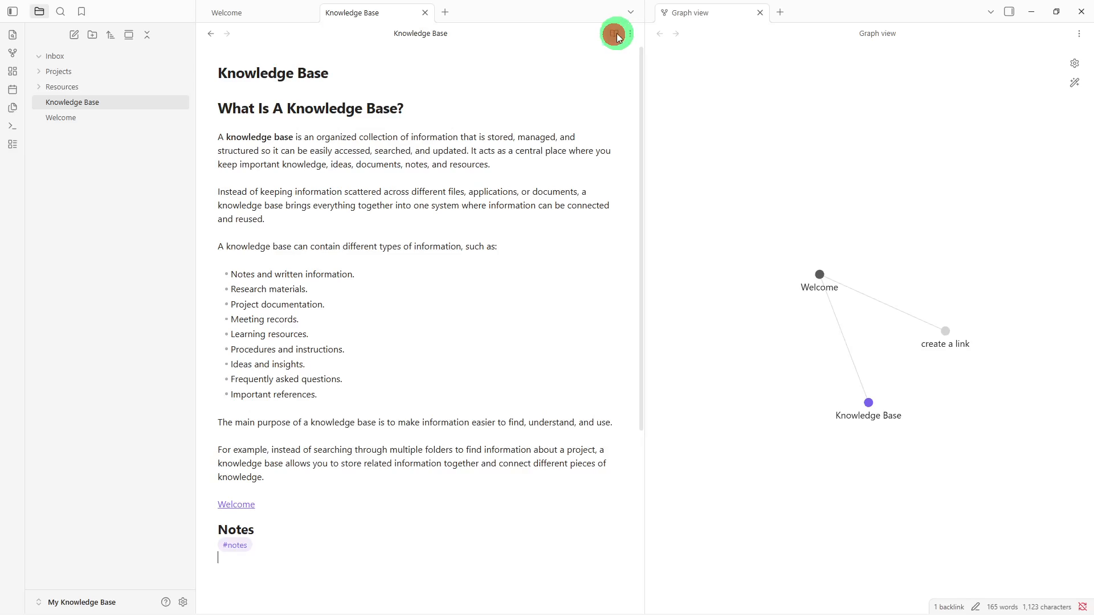
{"action": "left_click", "coordinate": [625, 34]}
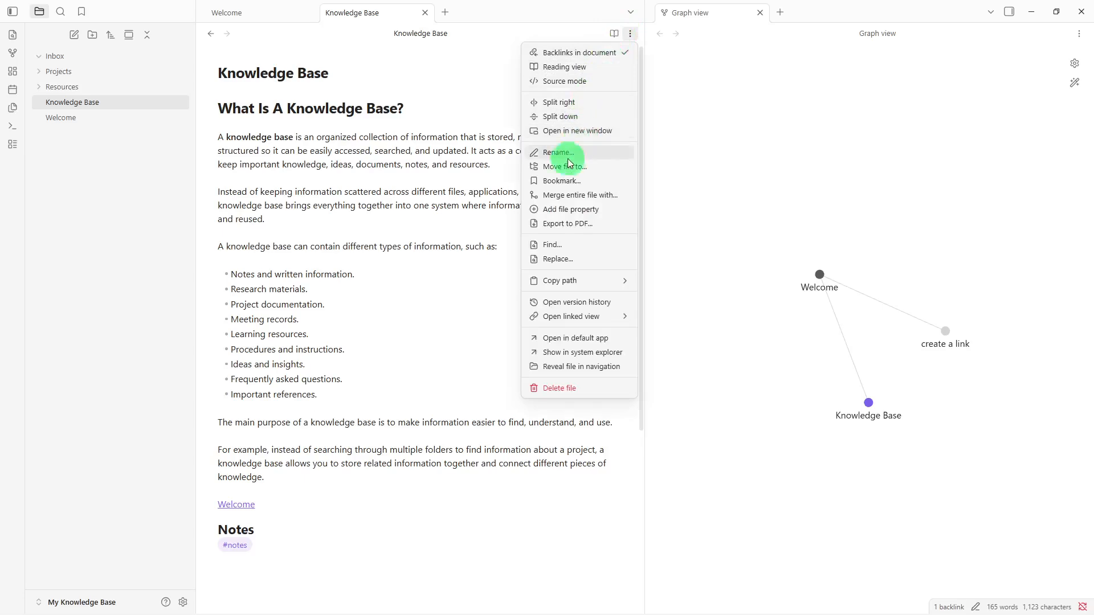
{"action": "left_click", "coordinate": [468, 233]}
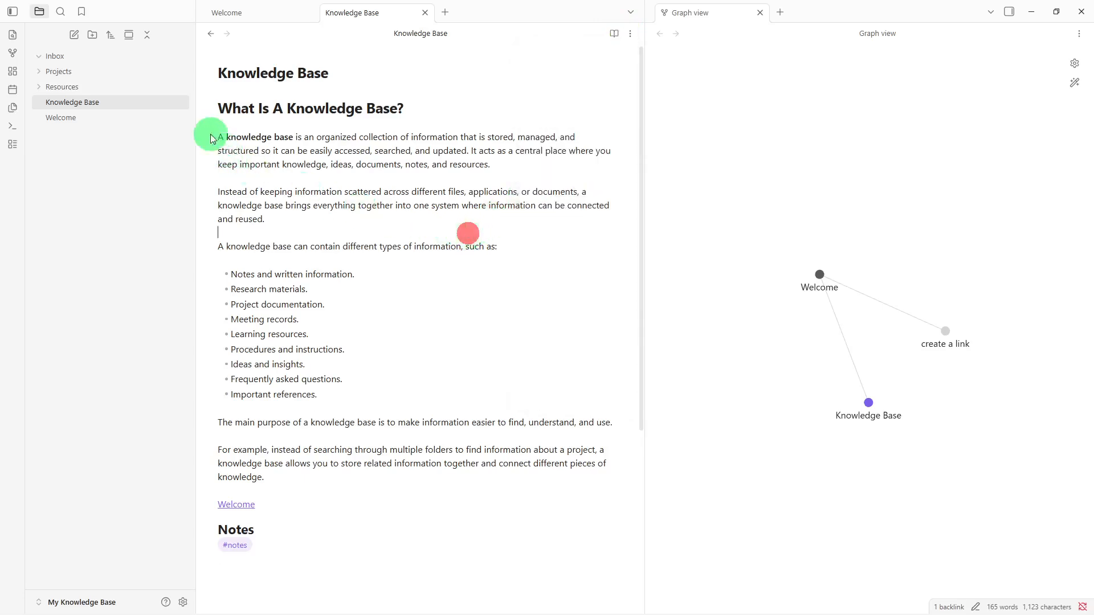
Create a new vault folder named Templates and expand it in the file list
{"action": "left_click", "coordinate": [98, 44]}
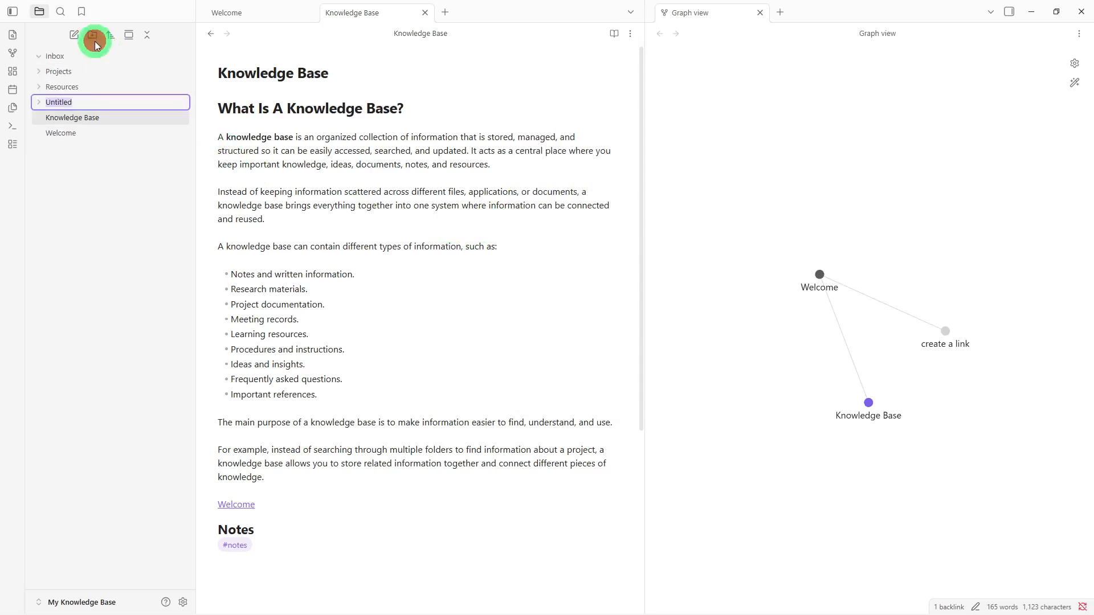
{"action": "key", "text": "BackSpace"}
{"action": "type", "text": "Templates"}
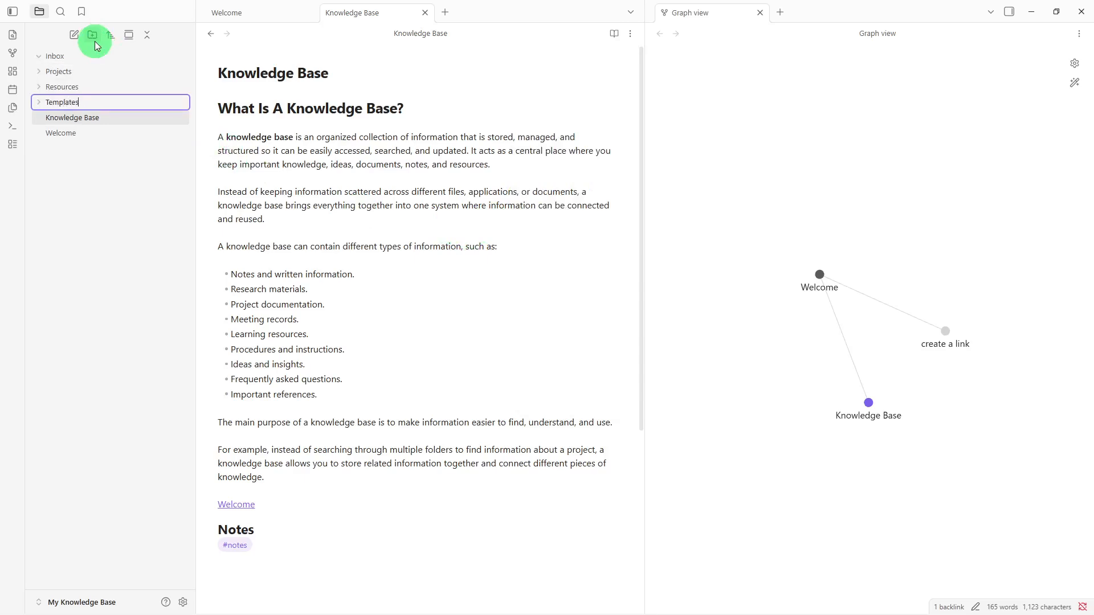
{"action": "key", "text": "Return"}
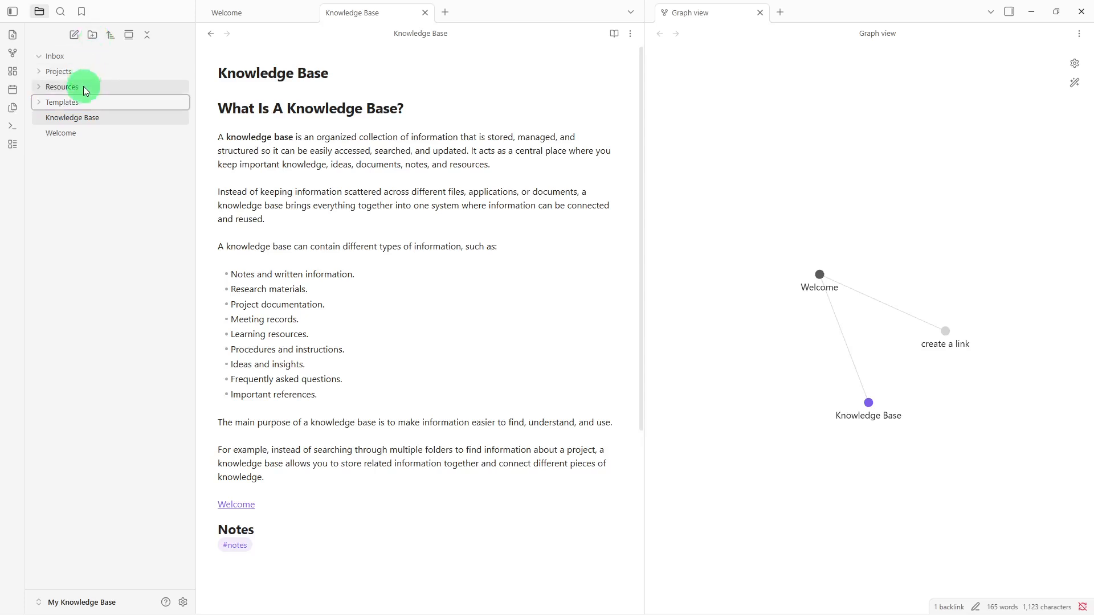
{"action": "left_click", "coordinate": [78, 105]}
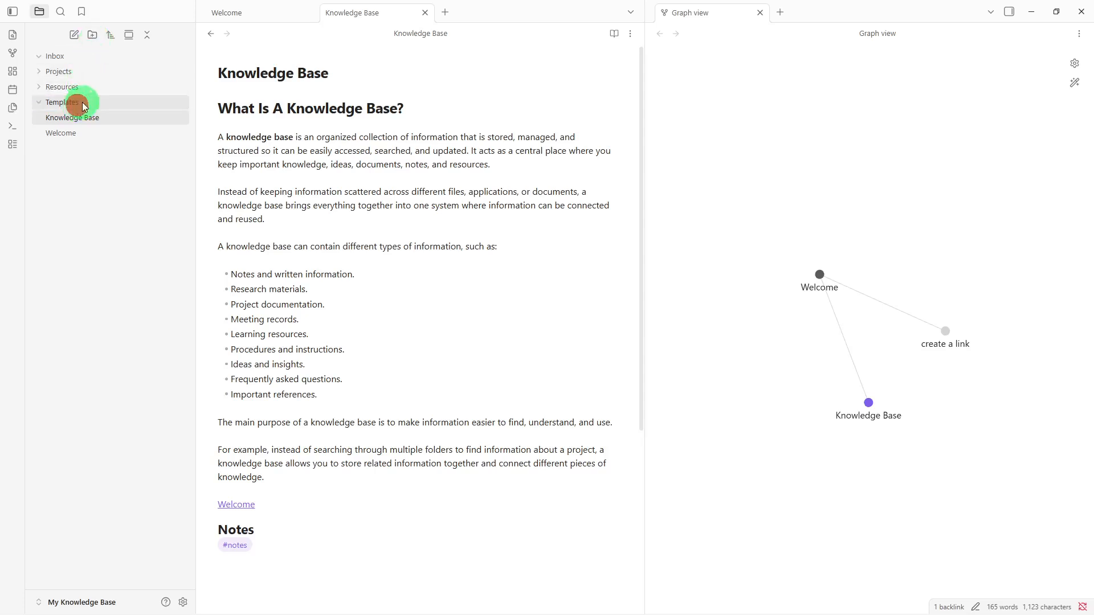
{"action": "left_click", "coordinate": [83, 105]}
Create a new note and title it "Templates"
{"action": "left_click", "coordinate": [75, 35]}
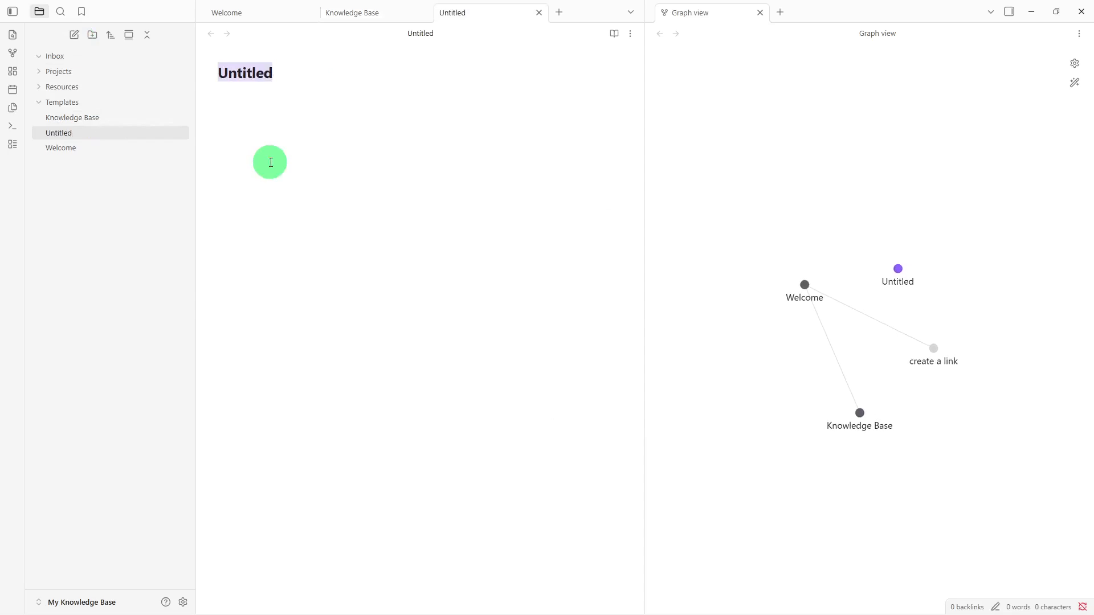
{"action": "key", "text": "BackSpace"}
{"action": "type", "text": "Te"}
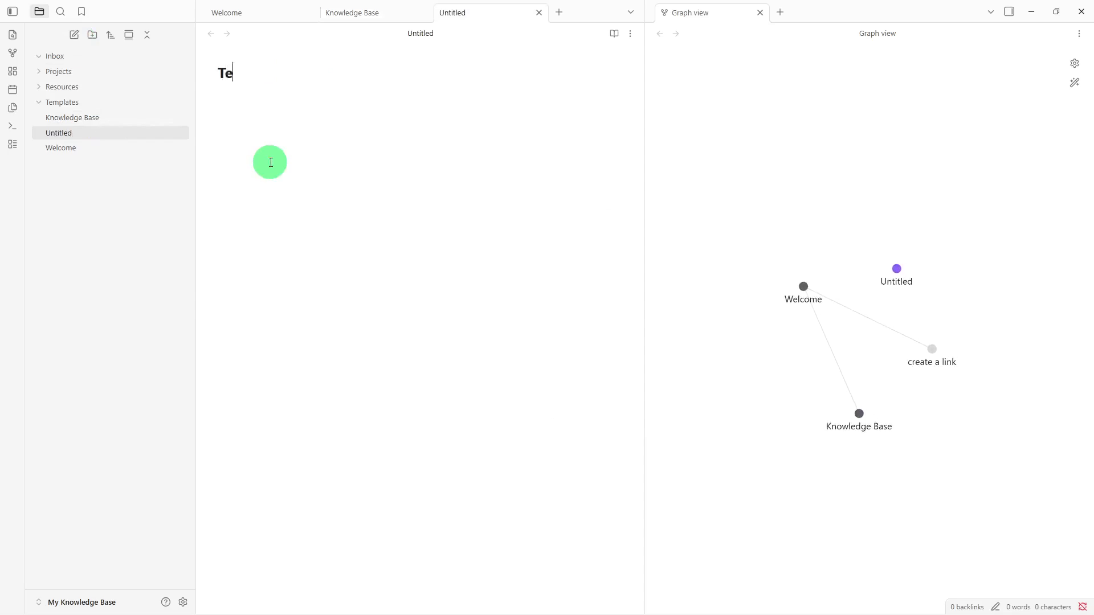
{"action": "type", "text": "mplate"}
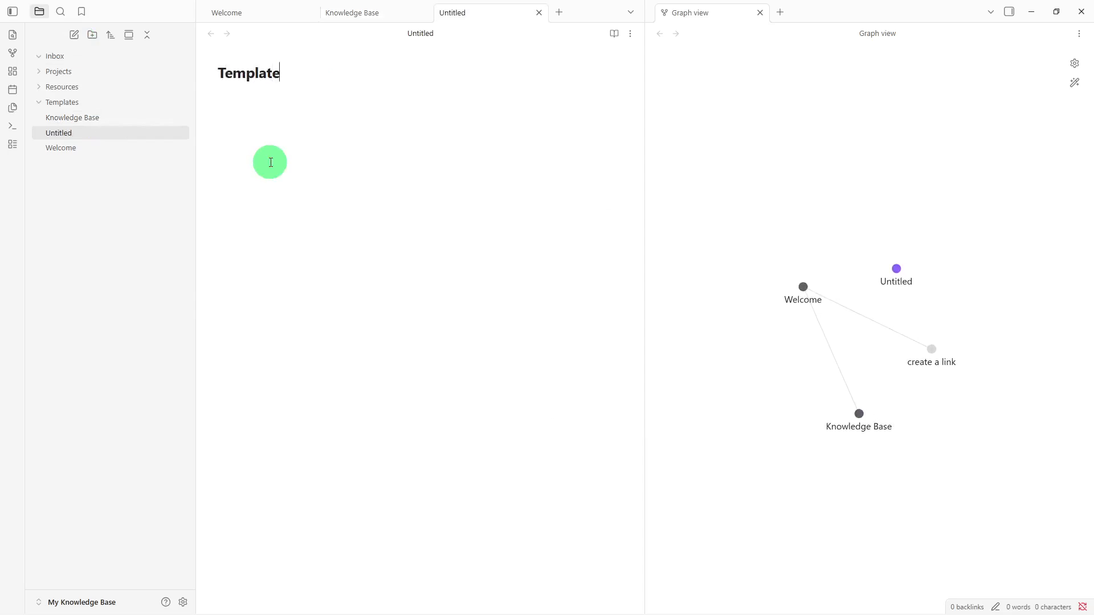
{"action": "type", "text": "s"}
{"action": "key", "text": "Return"}
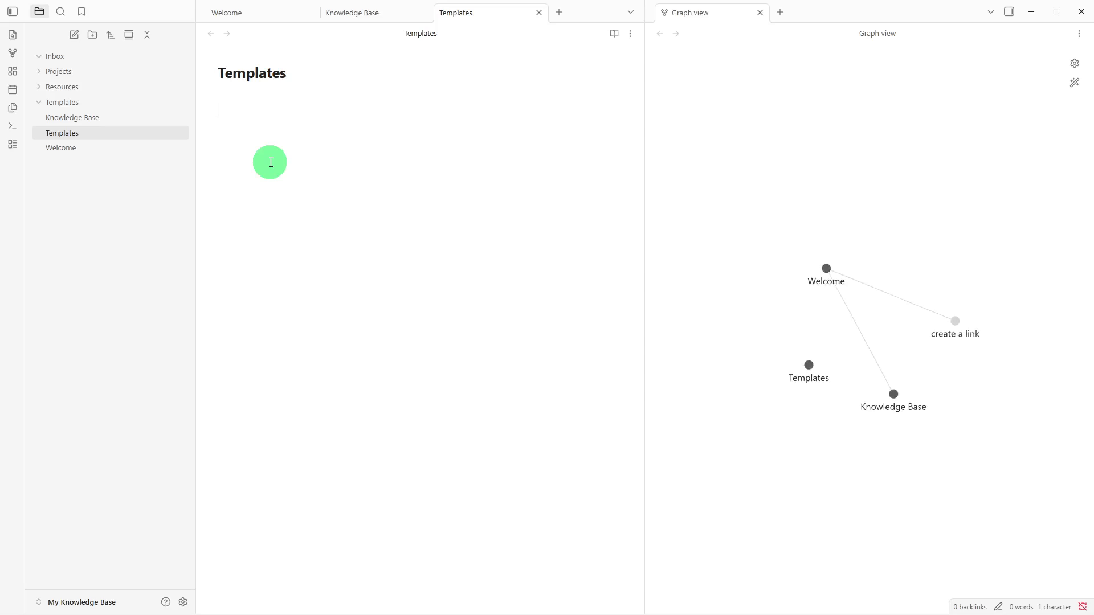
Add a level-two heading "Meetings" to the body of the Templates note
{"action": "type", "text": "##"}
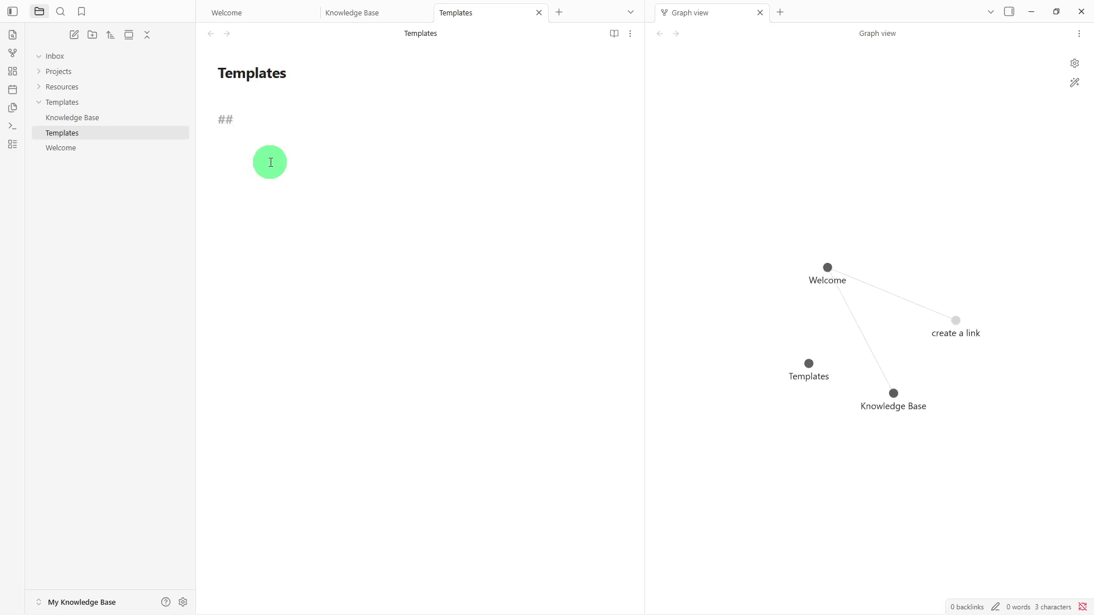
{"action": "type", "text": "Meeti"}
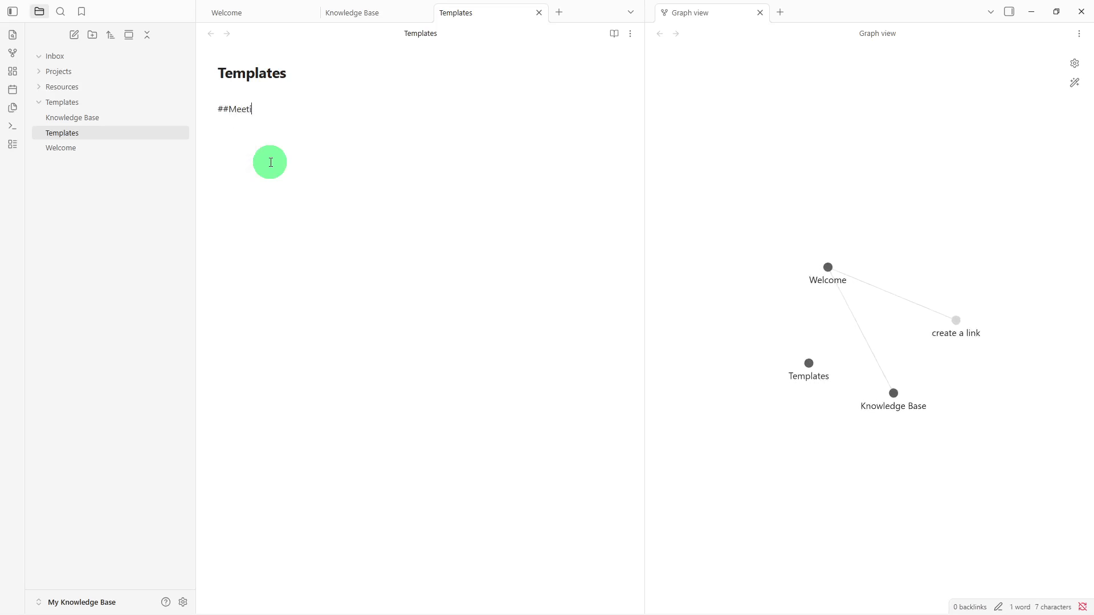
{"action": "type", "text": "ngs"}
{"action": "key", "text": "BackSpace"}
{"action": "key", "text": "BackSpace"}
{"action": "key", "text": "BackSpace"}
{"action": "key", "text": "BackSpace"}
{"action": "key", "text": "BackSpace"}
{"action": "key", "text": "BackSpace"}
{"action": "key", "text": "BackSpace"}
{"action": "key", "text": "BackSpace"}
{"action": "type", "text": "Meetings"}
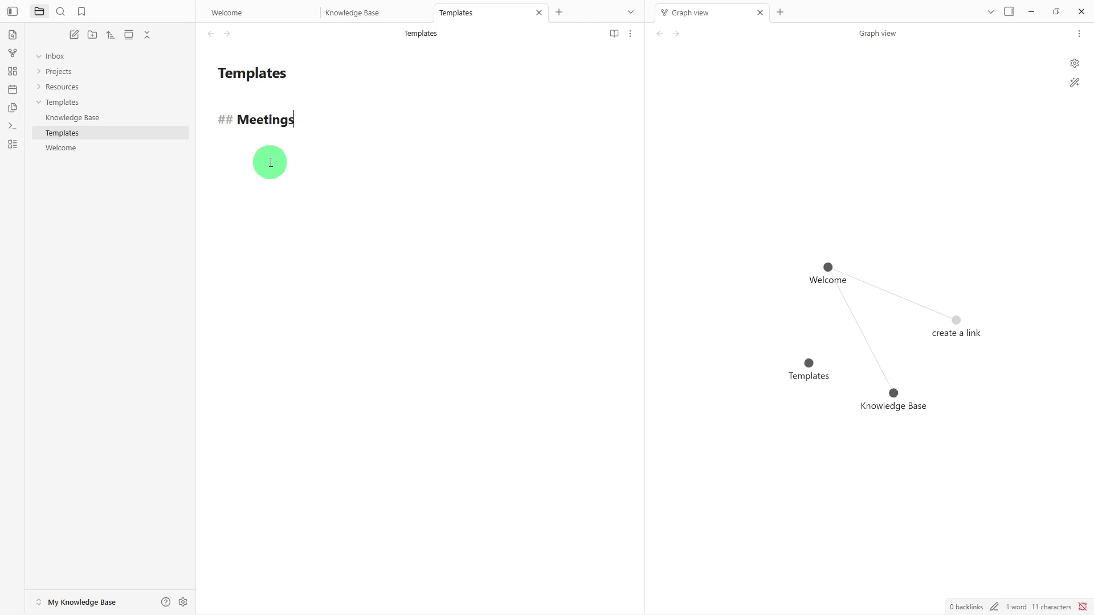
{"action": "key", "text": "Return"}
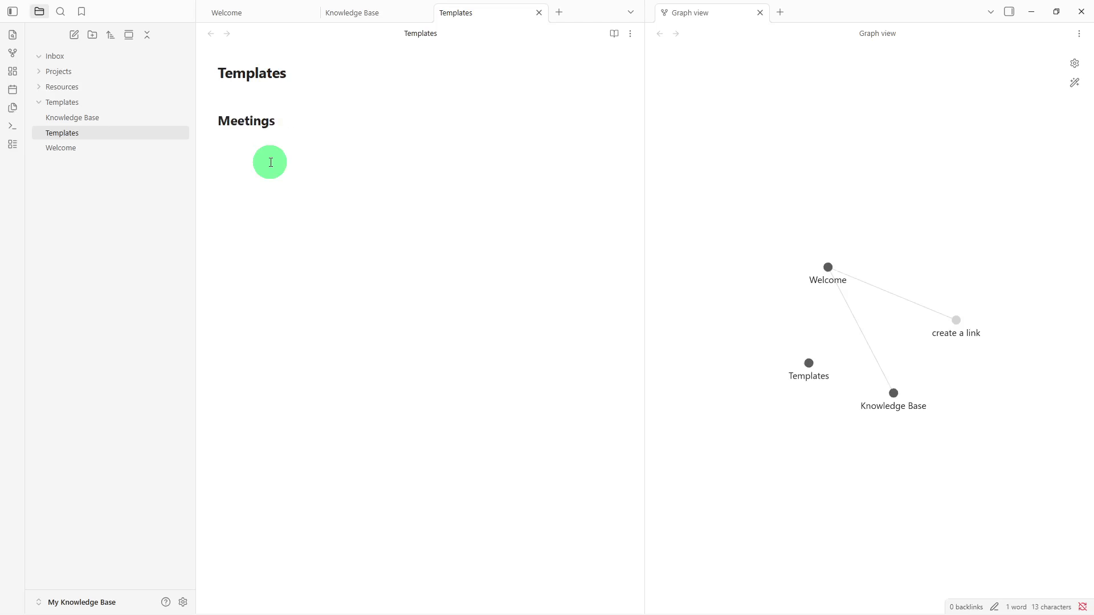
Add a level-two heading "Notes" below Meetings and move the Templates note into the Templates folder
{"action": "type", "text": "## Notes"}
{"action": "key", "text": "Return"}
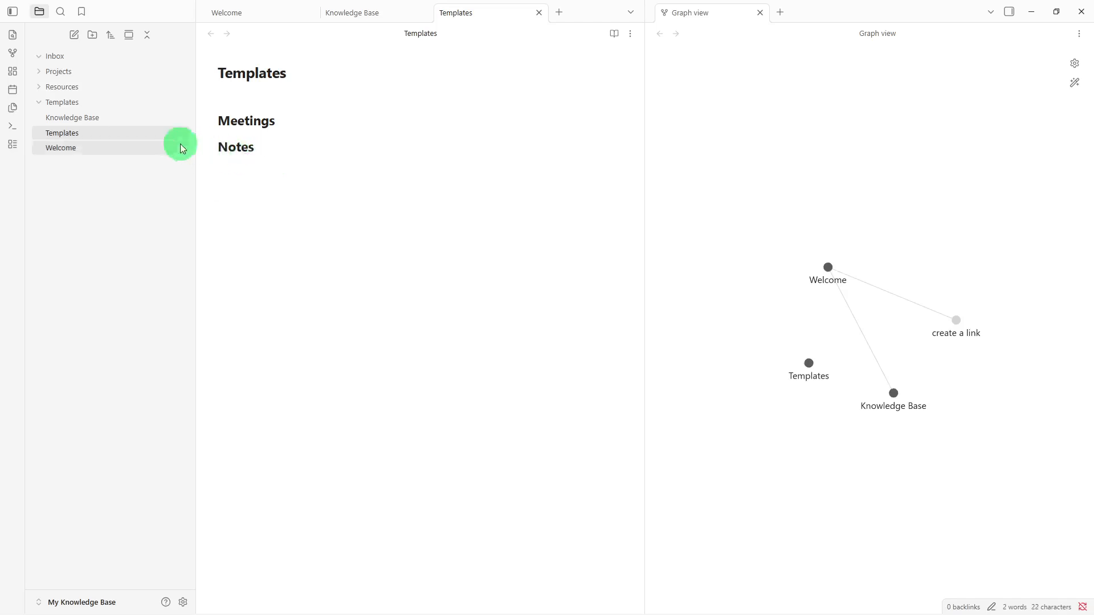
{"action": "left_click_drag", "start_coordinate": [73, 132], "coordinate": [69, 101]}
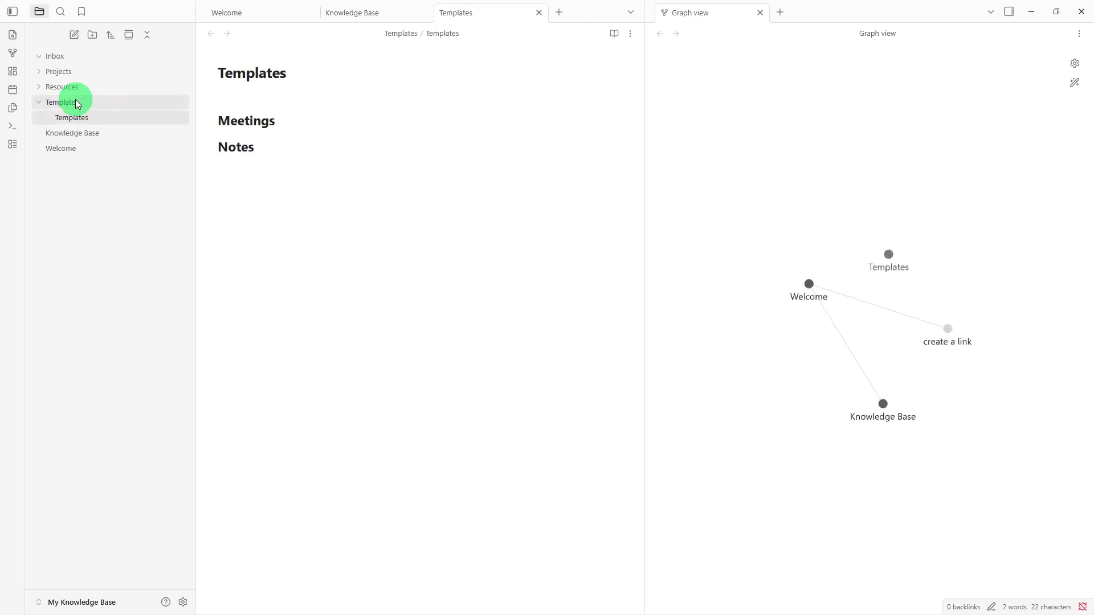
{"action": "left_click", "coordinate": [312, 151]}
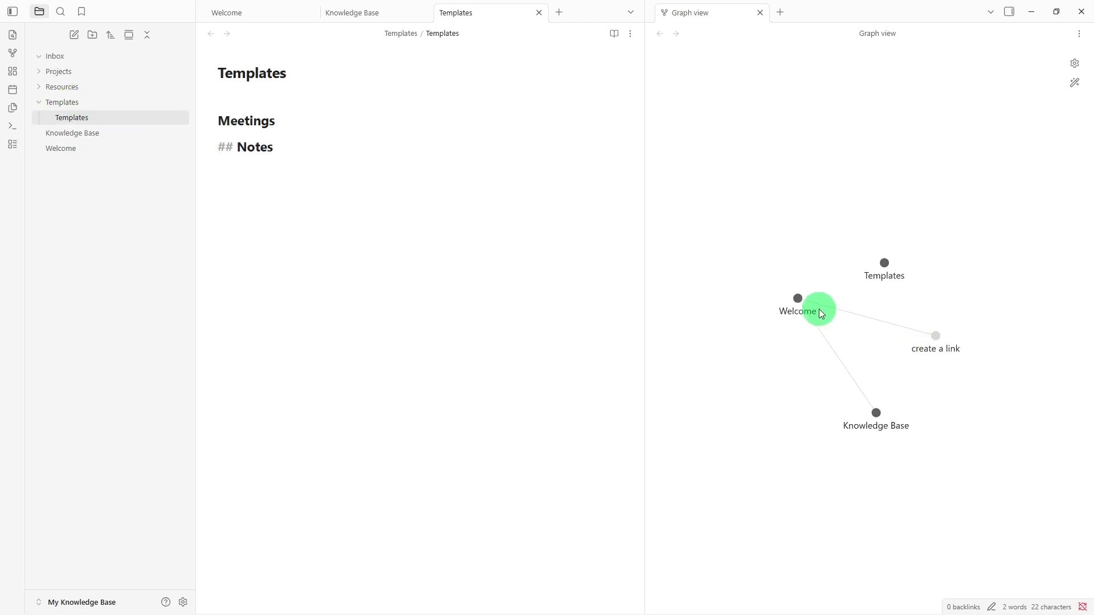
Reposition the Welcome and Templates nodes in the graph view and filter the graph by the tag #notes and the Inbox path
{"action": "left_click_drag", "start_coordinate": [804, 303], "coordinate": [881, 262]}
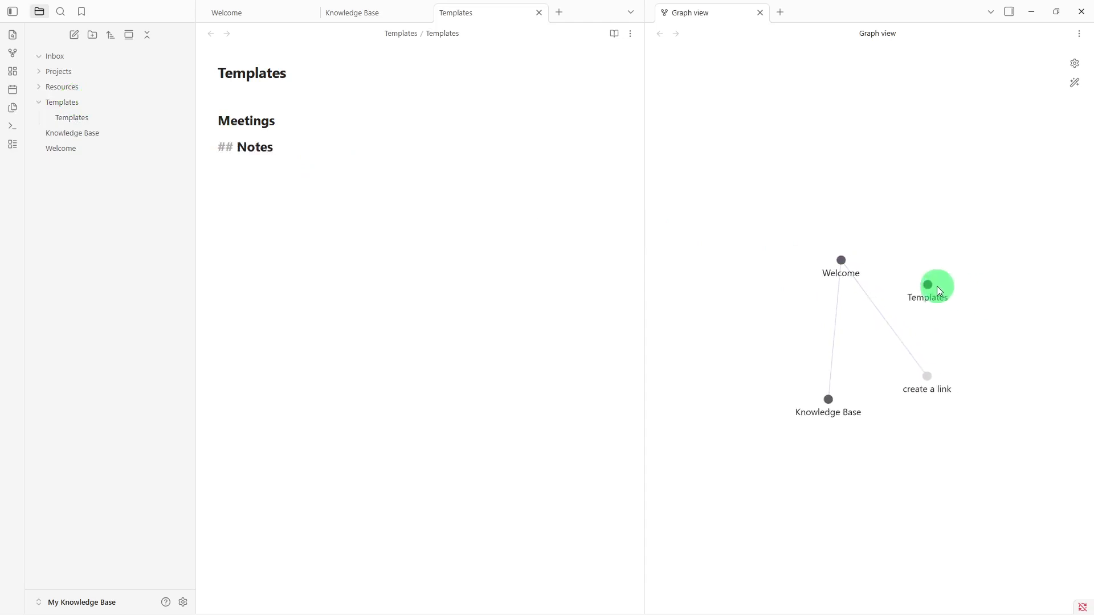
{"action": "mouse_move", "coordinate": [925, 291]}
{"action": "left_mouse_down"}
{"action": "mouse_move", "coordinate": [930, 395]}
{"action": "mouse_move", "coordinate": [918, 242]}
{"action": "left_mouse_up"}
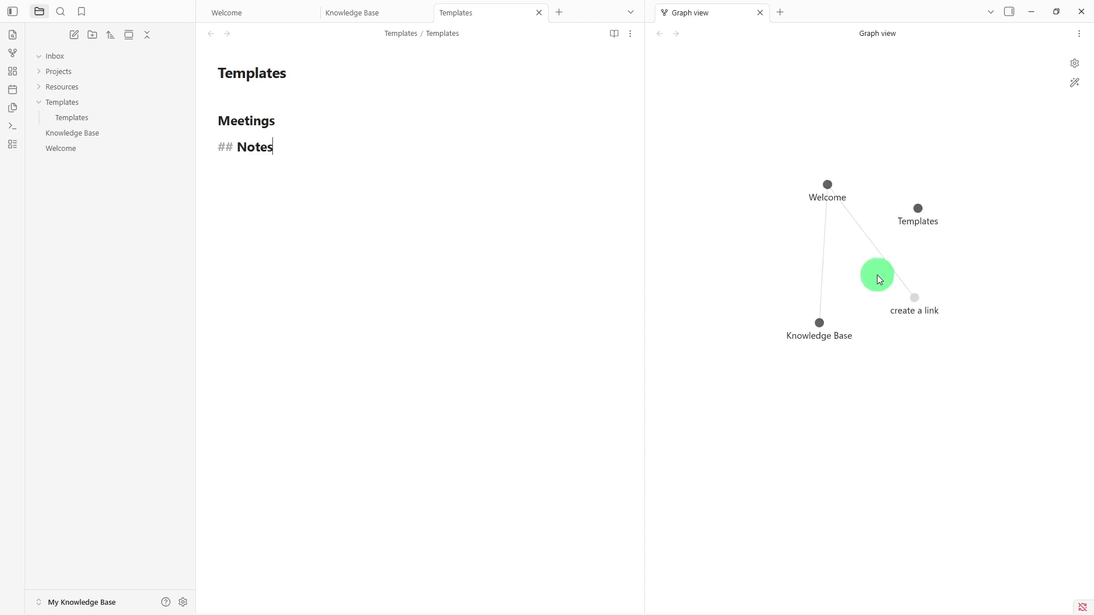
{"action": "key", "text": "ctrl+f"}
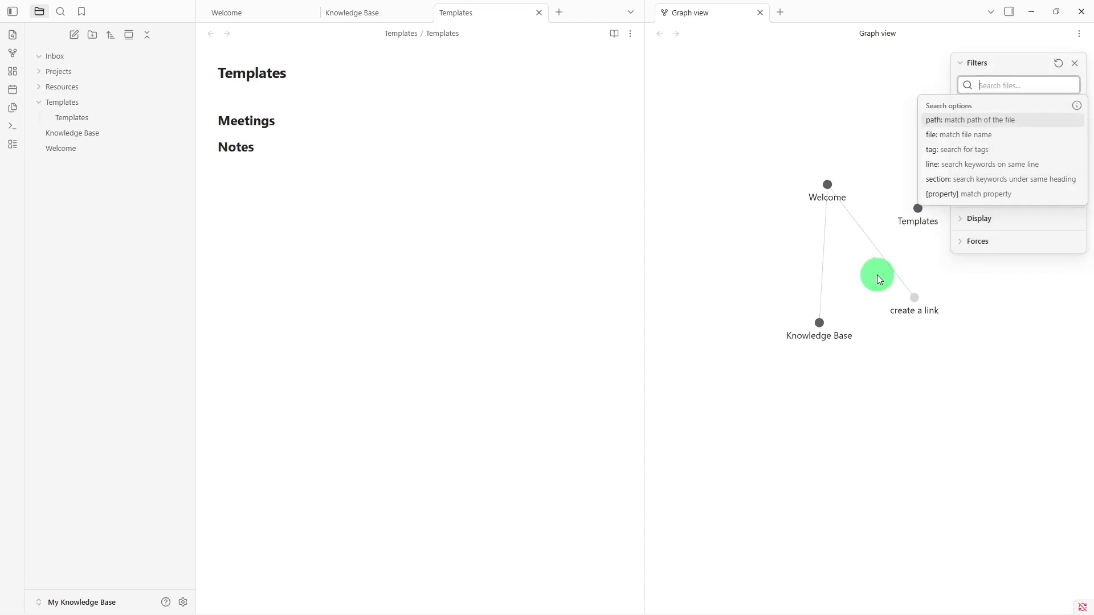
{"action": "left_click", "coordinate": [959, 147]}
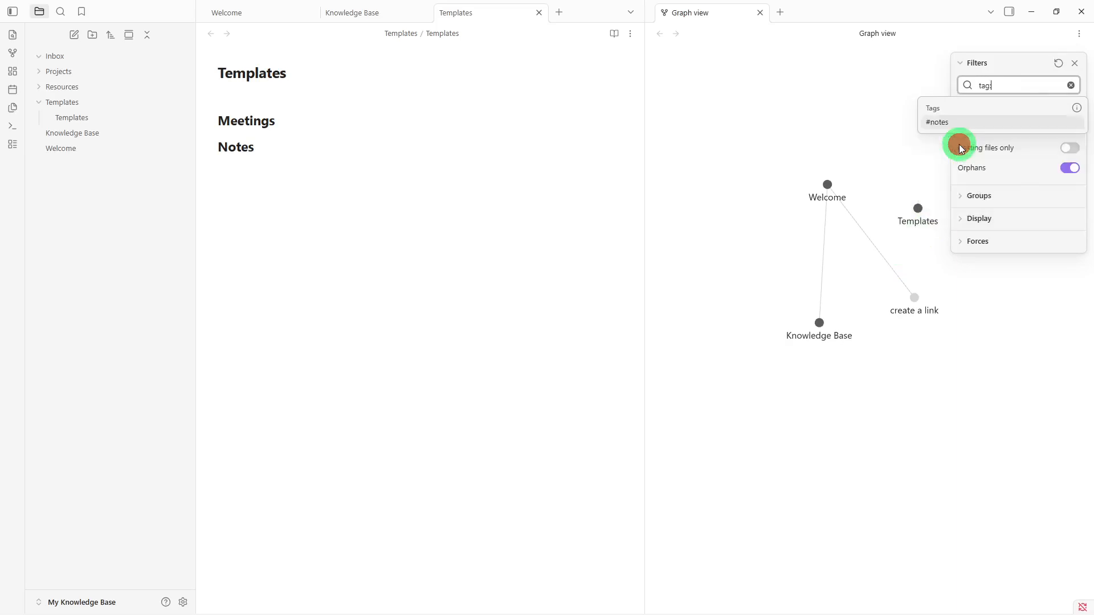
{"action": "left_click", "coordinate": [986, 119]}
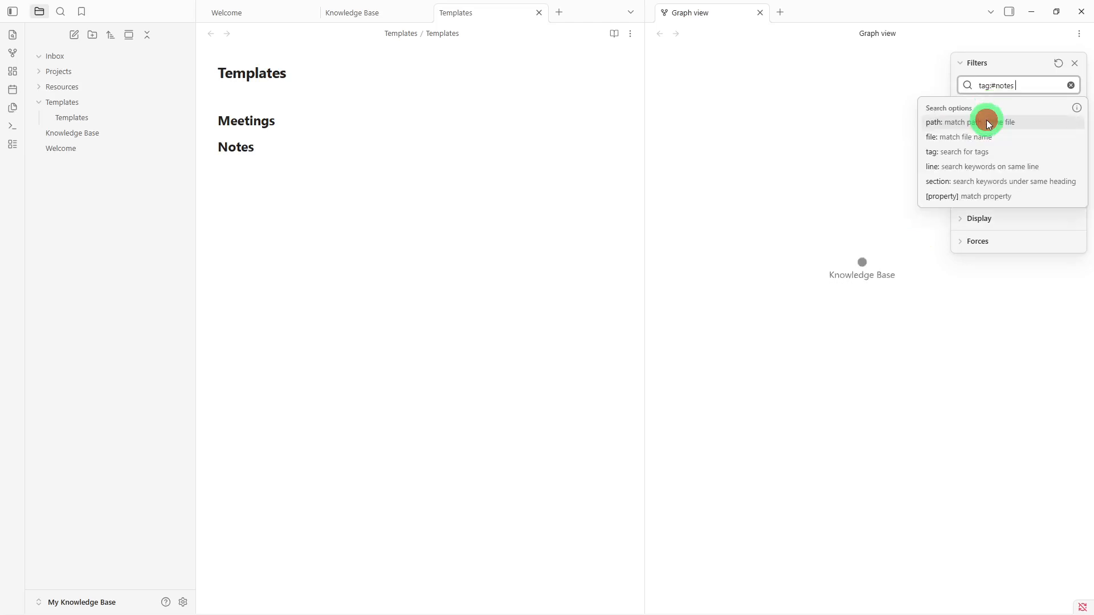
{"action": "left_click", "coordinate": [986, 122]}
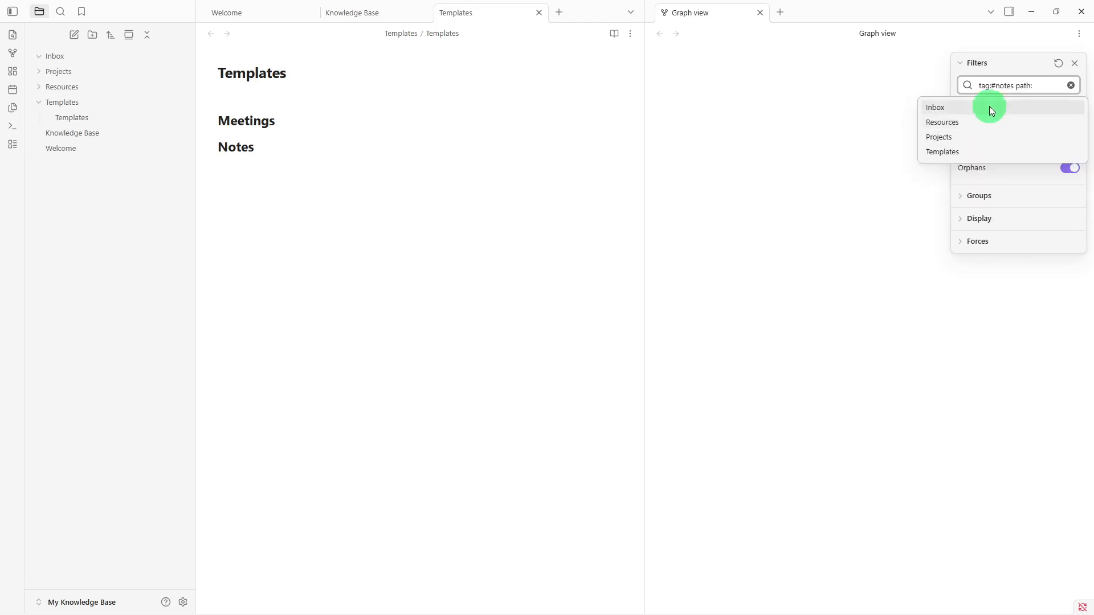
{"action": "left_click", "coordinate": [992, 109]}
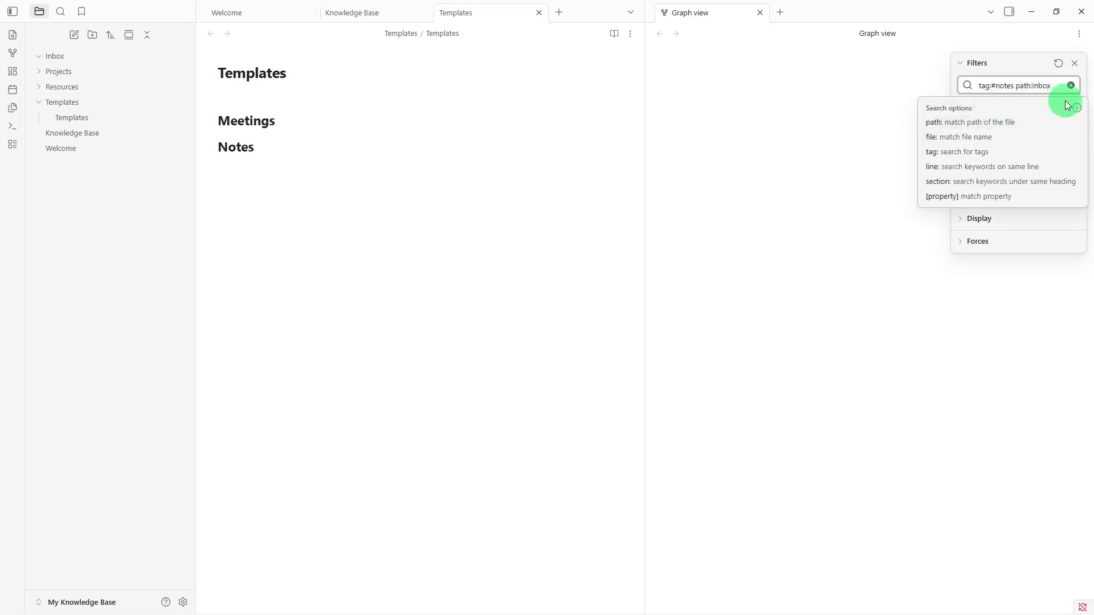
Clear the graph filter, close the graph settings and return to the Templates note
{"action": "left_click", "coordinate": [1079, 85]}
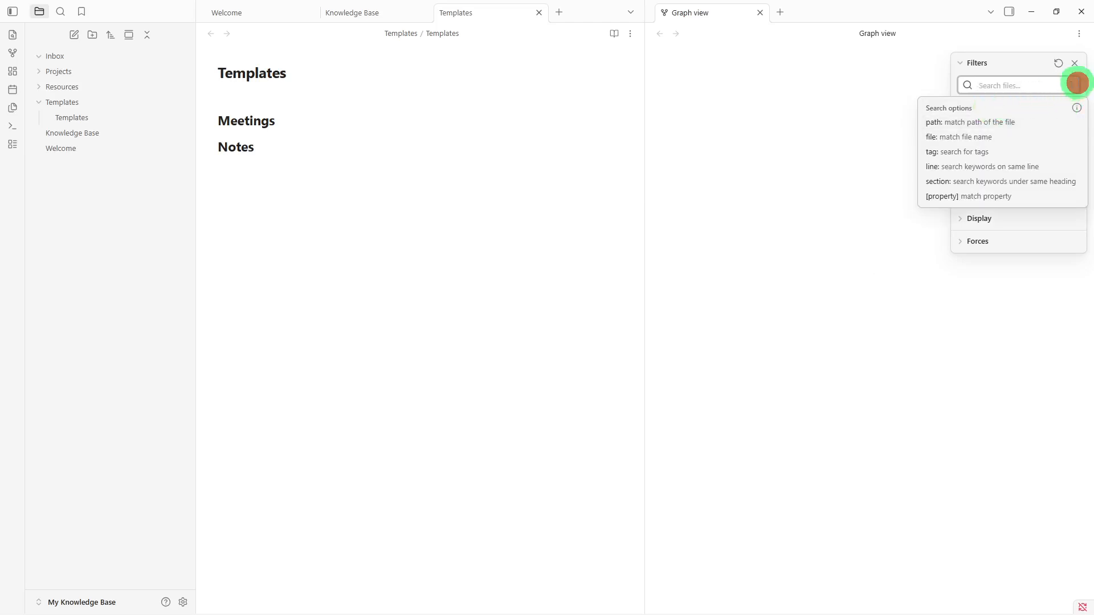
{"action": "left_click", "coordinate": [1074, 64]}
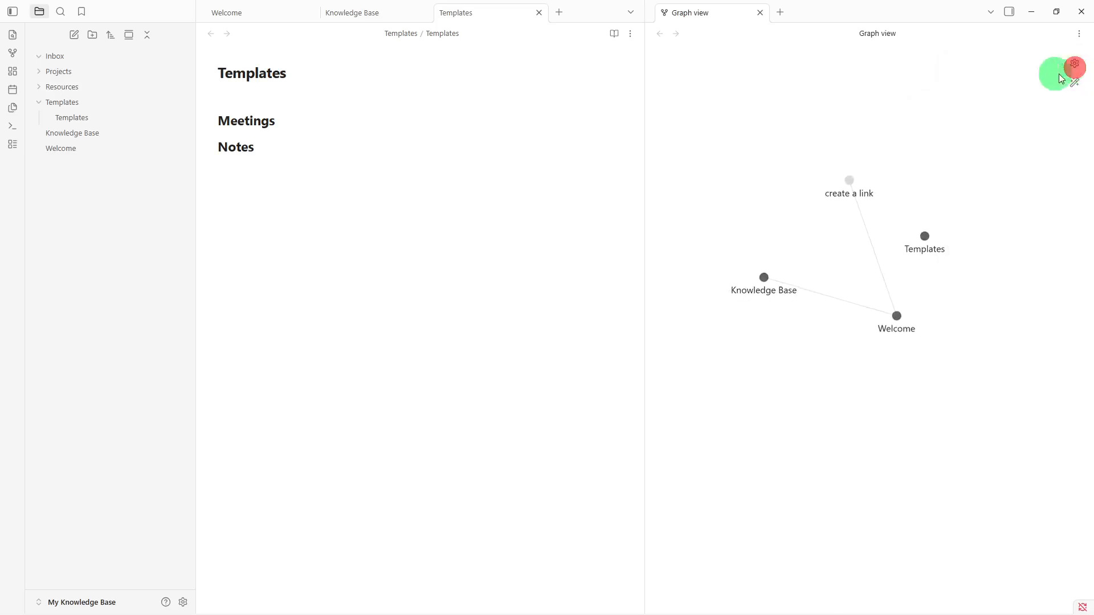
{"action": "left_click", "coordinate": [380, 280]}
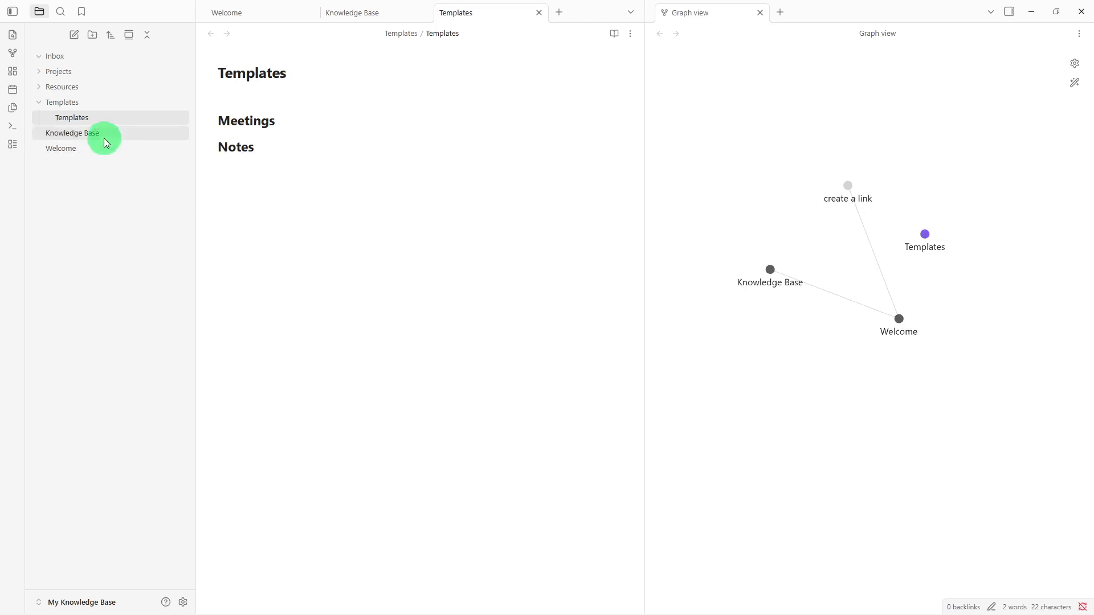
Move the Knowledge Base note into the Resources folder and the Welcome note into the Inbox folder
{"action": "left_click_drag", "start_coordinate": [98, 134], "coordinate": [108, 87]}
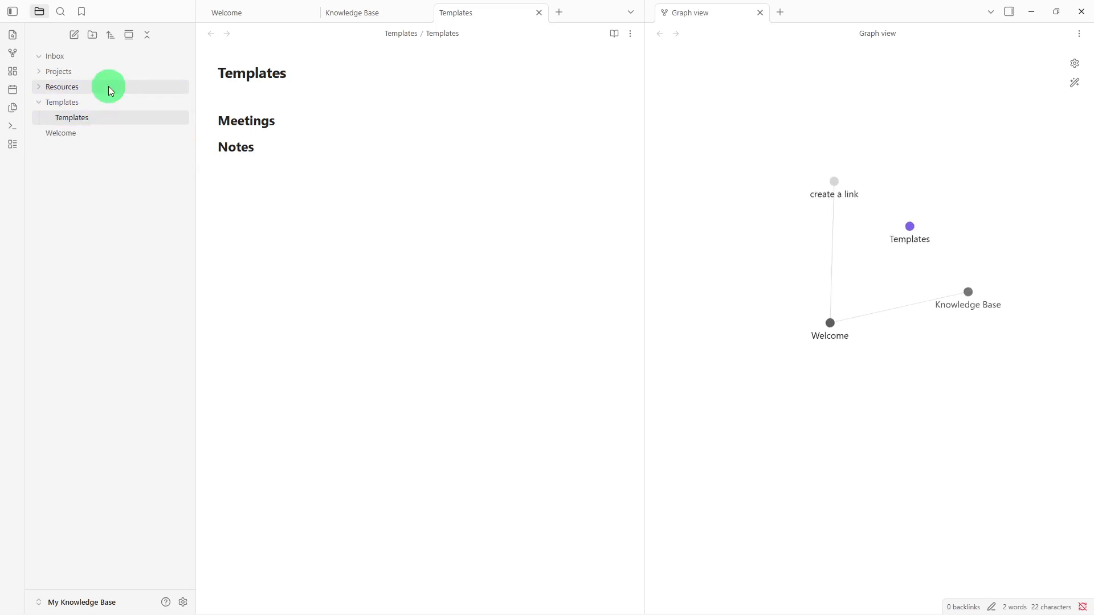
{"action": "left_click", "coordinate": [109, 87]}
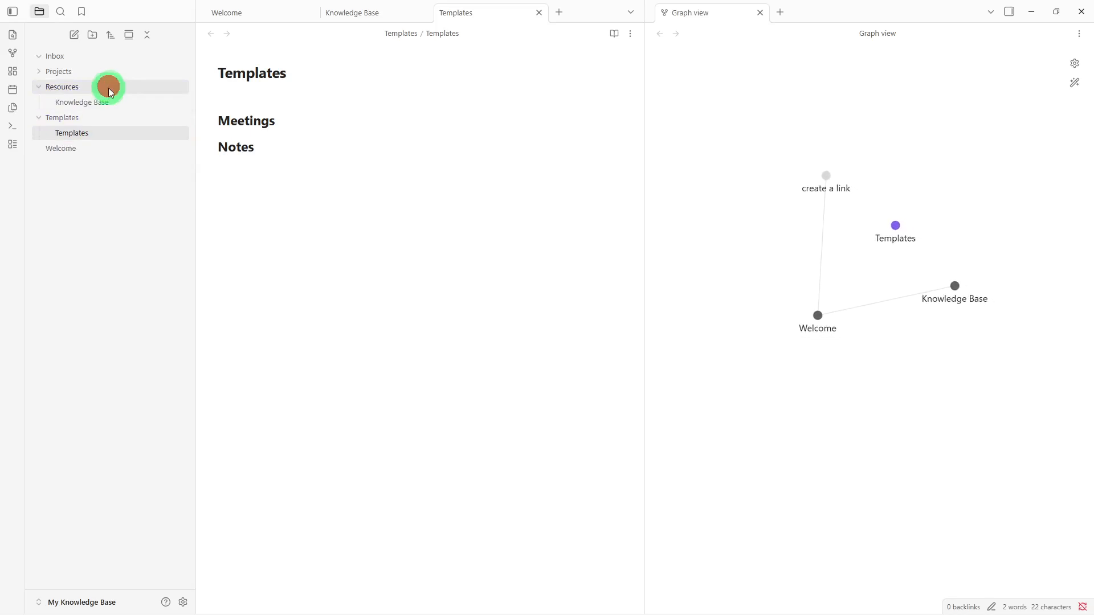
{"action": "left_click_drag", "start_coordinate": [124, 145], "coordinate": [131, 53]}
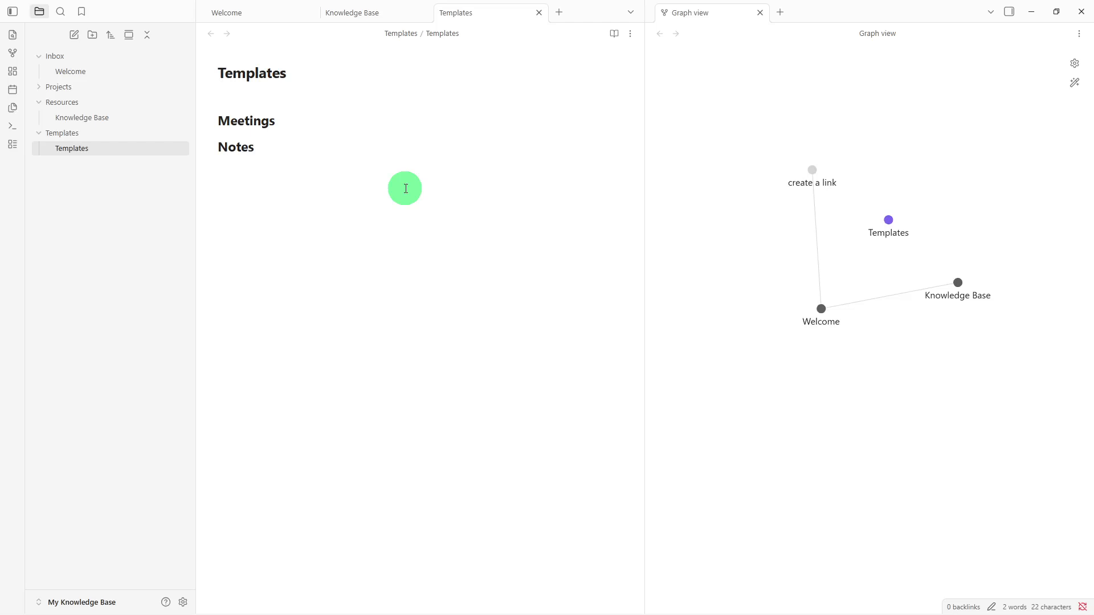
{"action": "left_click", "coordinate": [406, 189]}
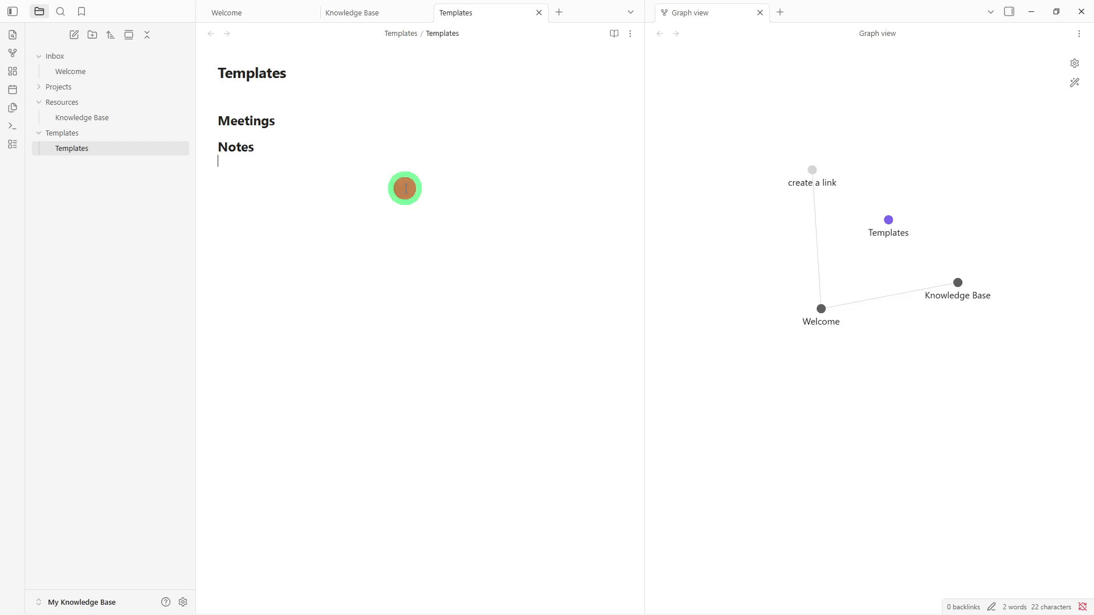